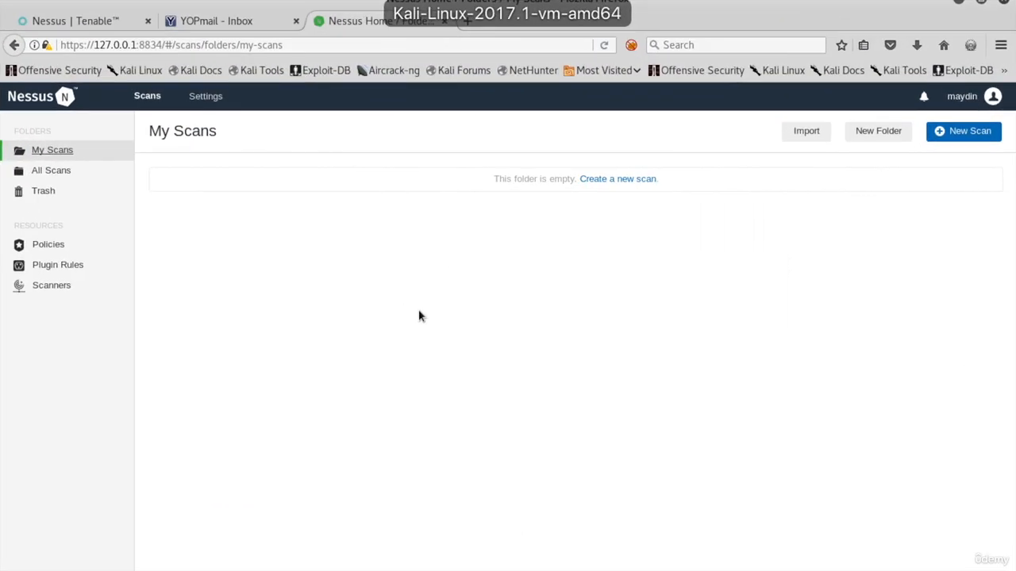
Create a new scan policy based on the Advanced Scan template.
{"action": "left_click", "coordinate": [48, 244]}
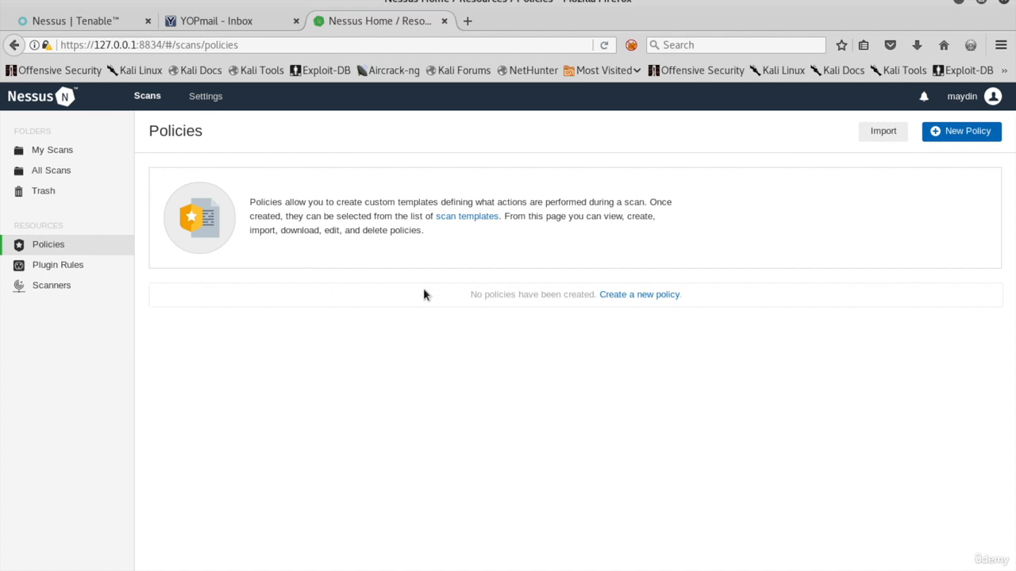
{"action": "left_click", "coordinate": [642, 296]}
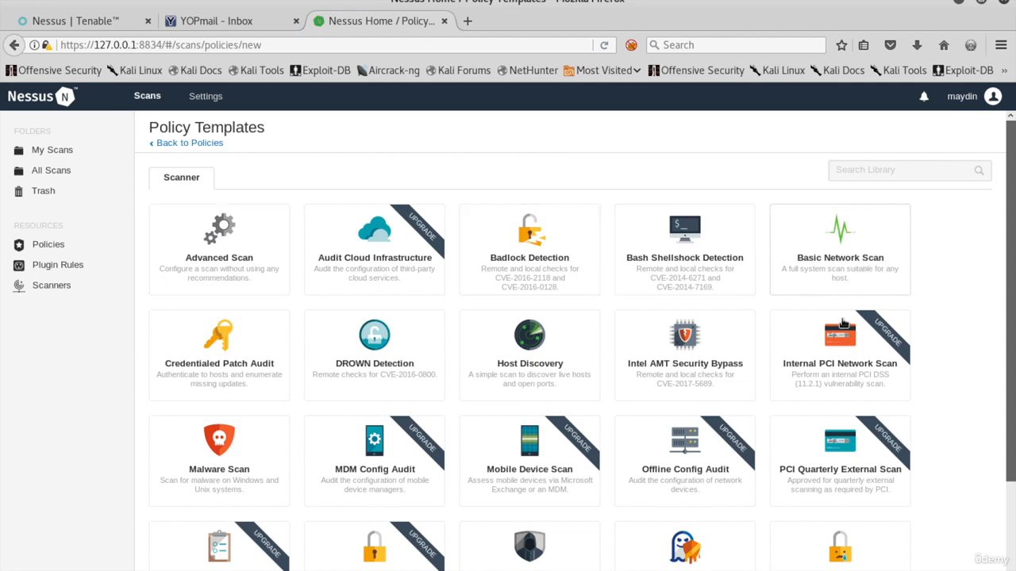
{"action": "scroll", "coordinate": [818, 388], "scroll_direction": "down", "scroll_amount": 2}
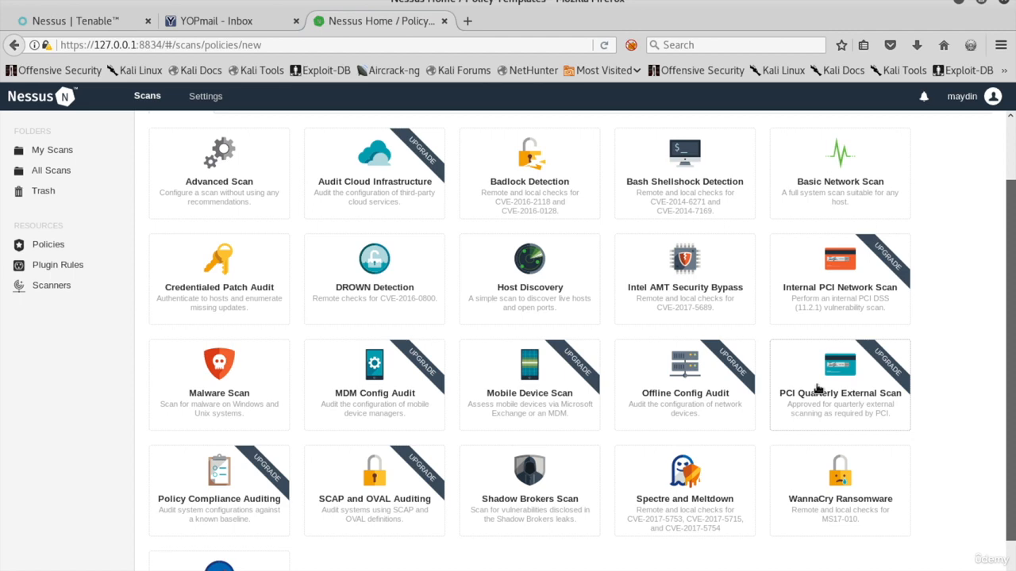
{"action": "scroll", "coordinate": [817, 389], "scroll_direction": "down", "scroll_amount": 1}
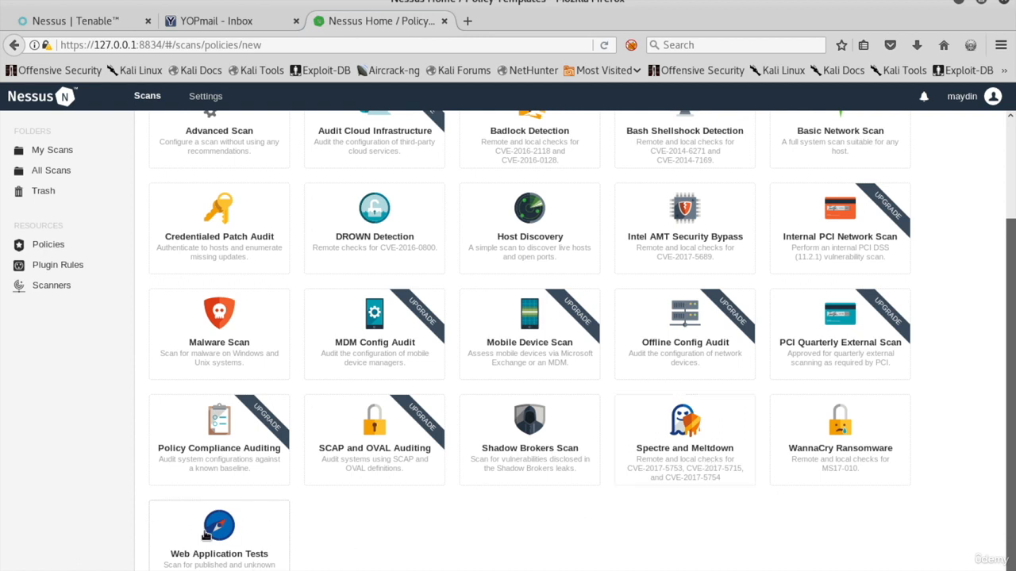
{"action": "scroll", "coordinate": [289, 532], "scroll_direction": "up", "scroll_amount": 1}
{"action": "scroll", "coordinate": [288, 531], "scroll_direction": "up", "scroll_amount": 3}
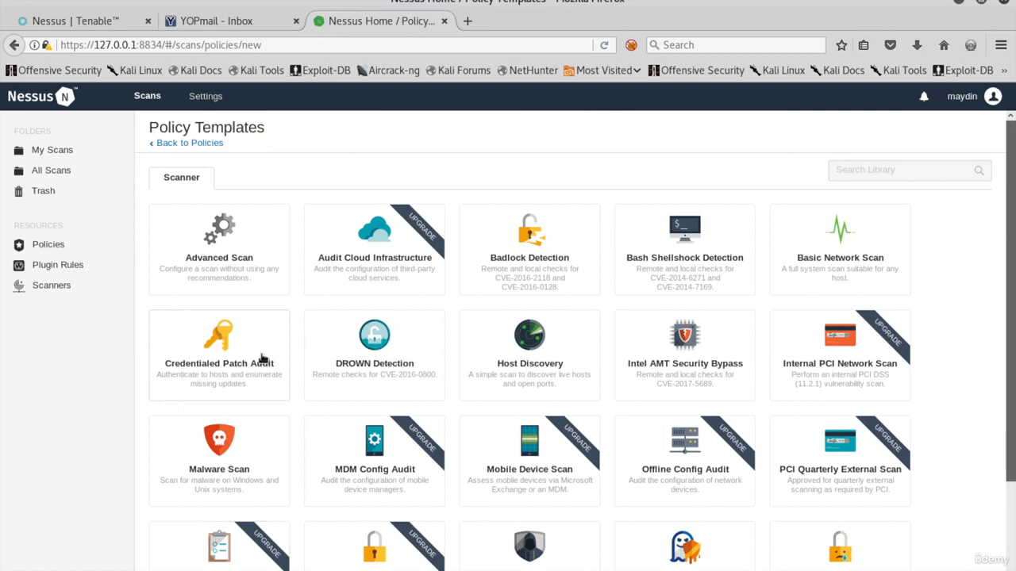
{"action": "left_click", "coordinate": [232, 251]}
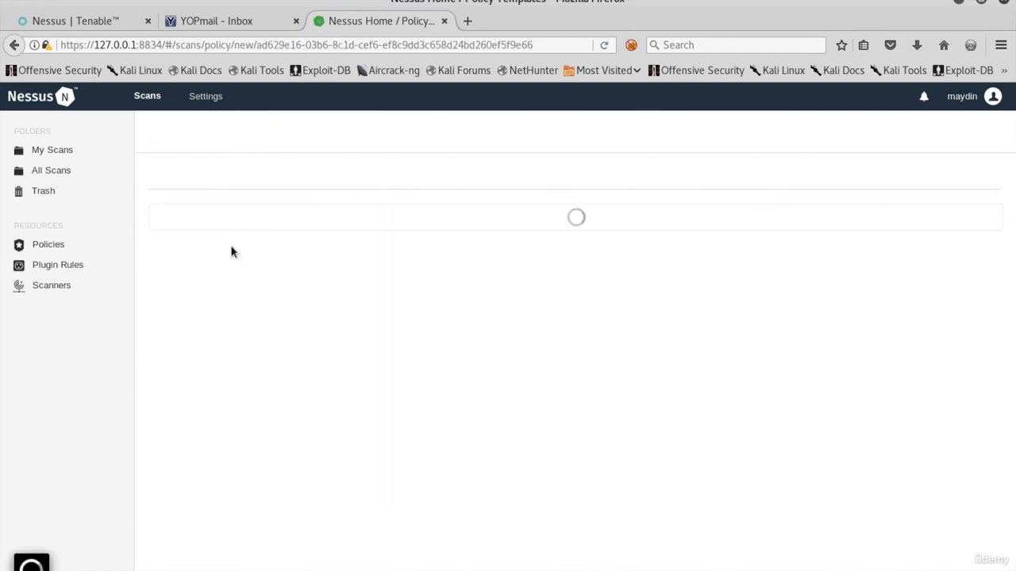
Name the policy myPolicy and give it the description Custom Policy.
{"action": "left_click", "coordinate": [469, 231]}
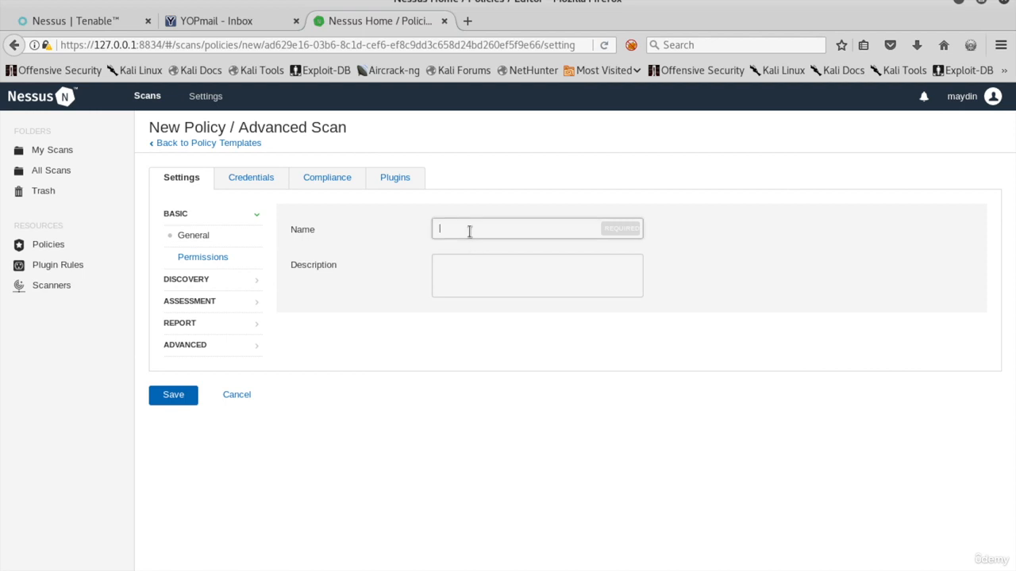
{"action": "type", "text": "myPolicy"}
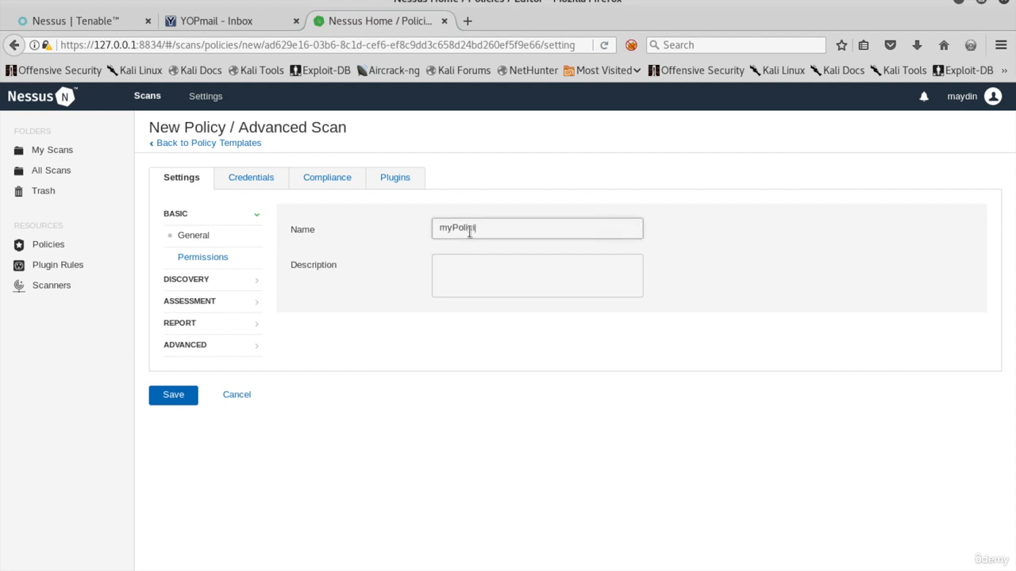
{"action": "left_click", "coordinate": [488, 265]}
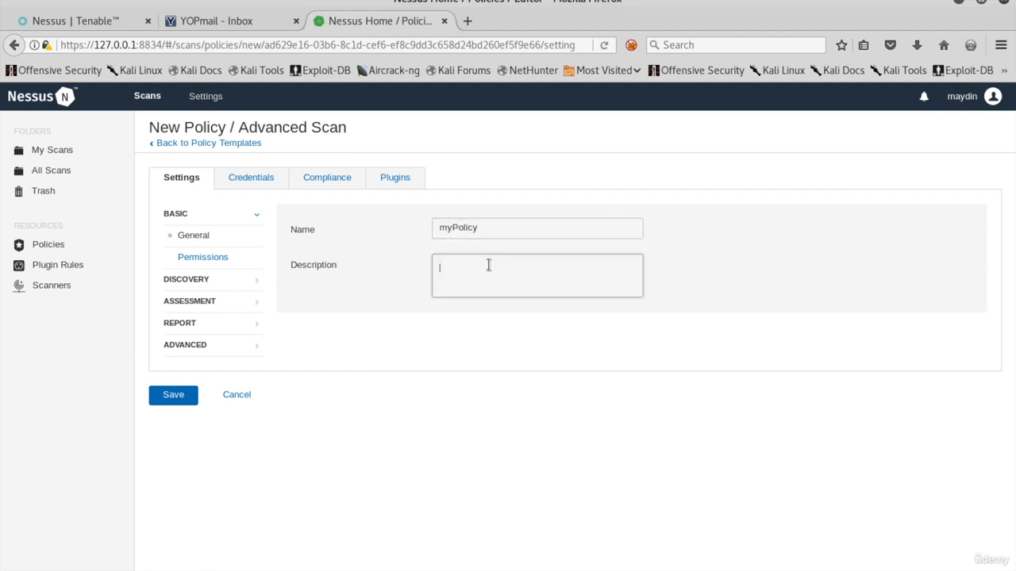
{"action": "type", "text": "Custom Policy"}
Turn off pinging the remote host in the policy's host discovery settings, and open the port scanning settings at the port scan range.
{"action": "left_click", "coordinate": [190, 280]}
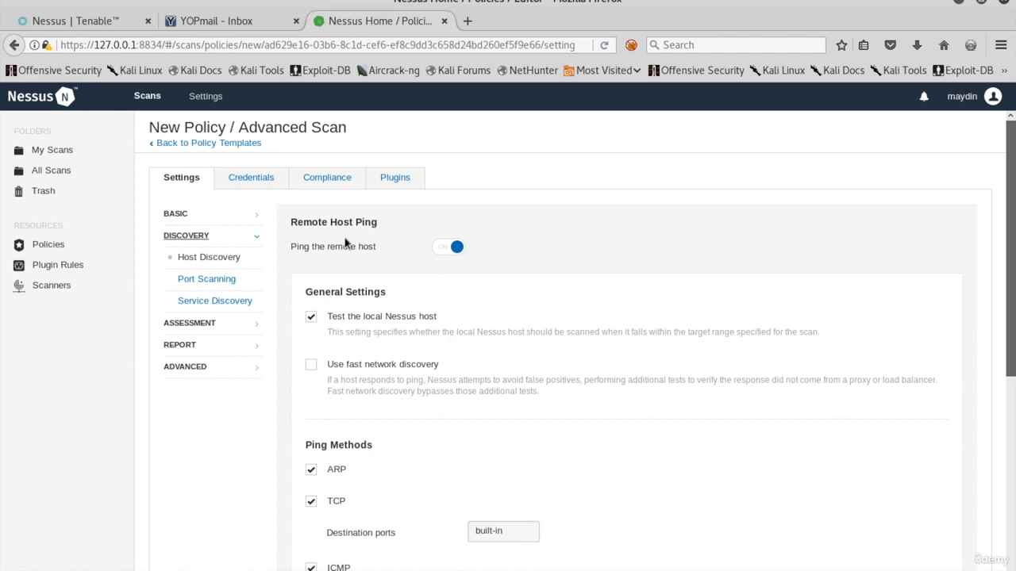
{"action": "left_click", "coordinate": [457, 248]}
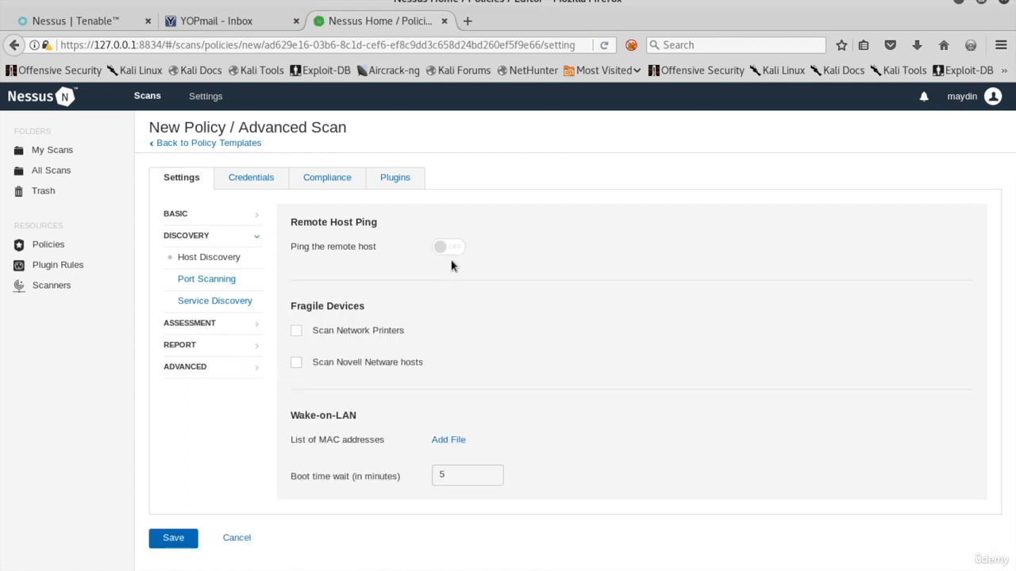
{"action": "left_click", "coordinate": [221, 284]}
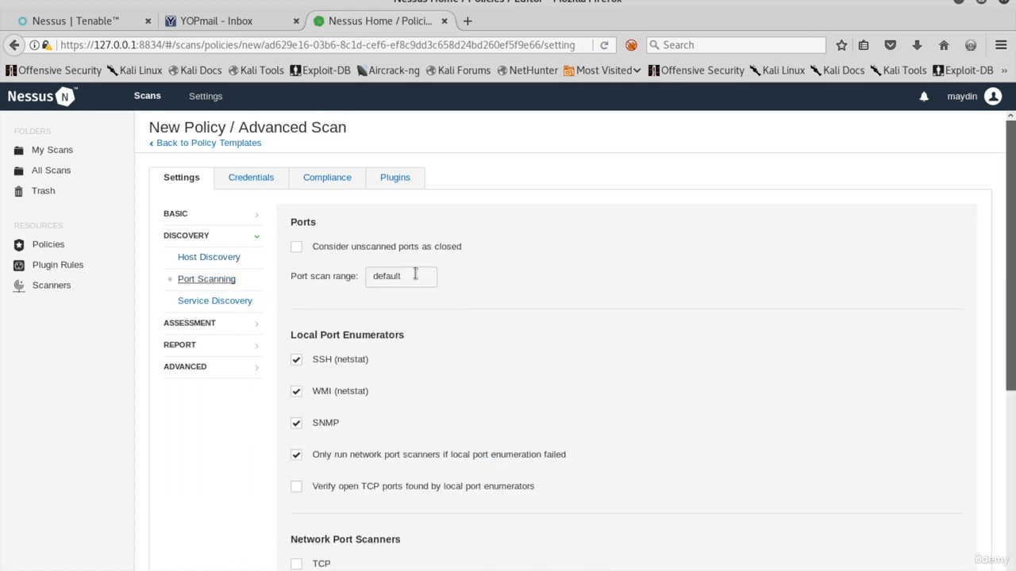
{"action": "left_click_drag", "start_coordinate": [375, 275], "coordinate": [405, 277]}
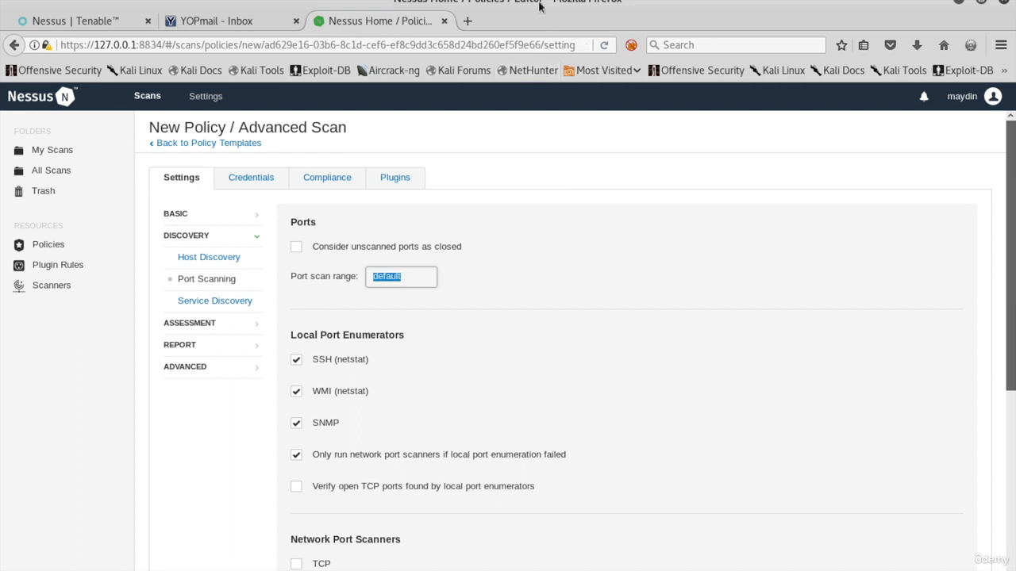
Switch to the terminal and look up the services file with locate nessus-services.
{"action": "double_click", "coordinate": [319, 3]}
{"action": "left_click", "coordinate": [527, 12]}
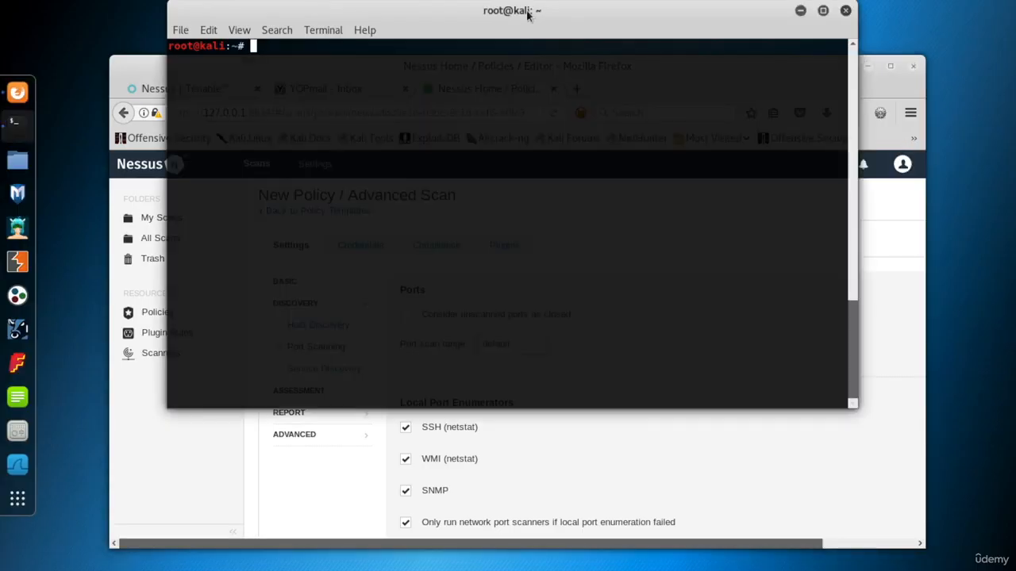
{"action": "type", "text": "locate nessus-se"}
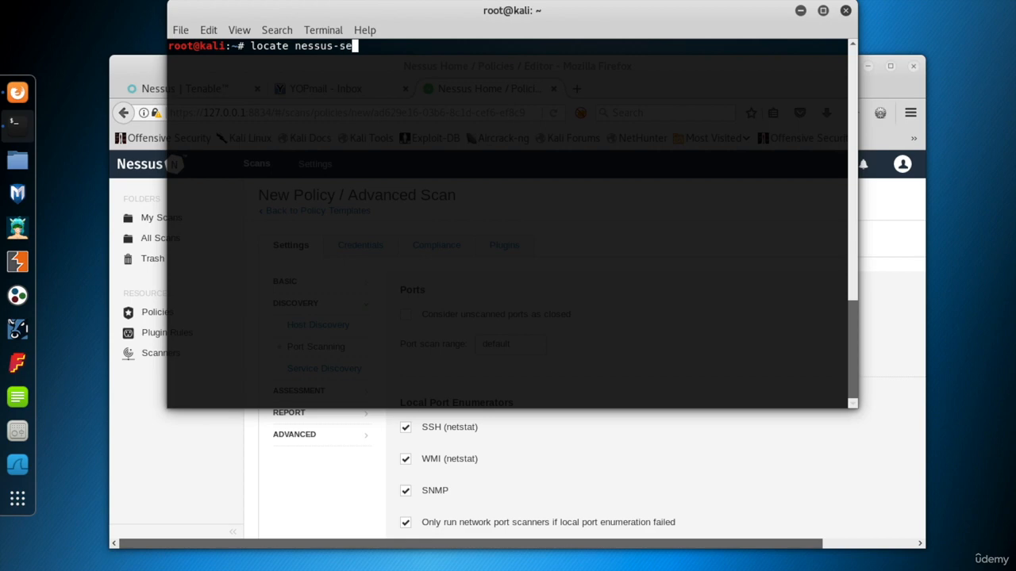
{"action": "type", "text": "rvices"}
{"action": "key", "text": "Return"}
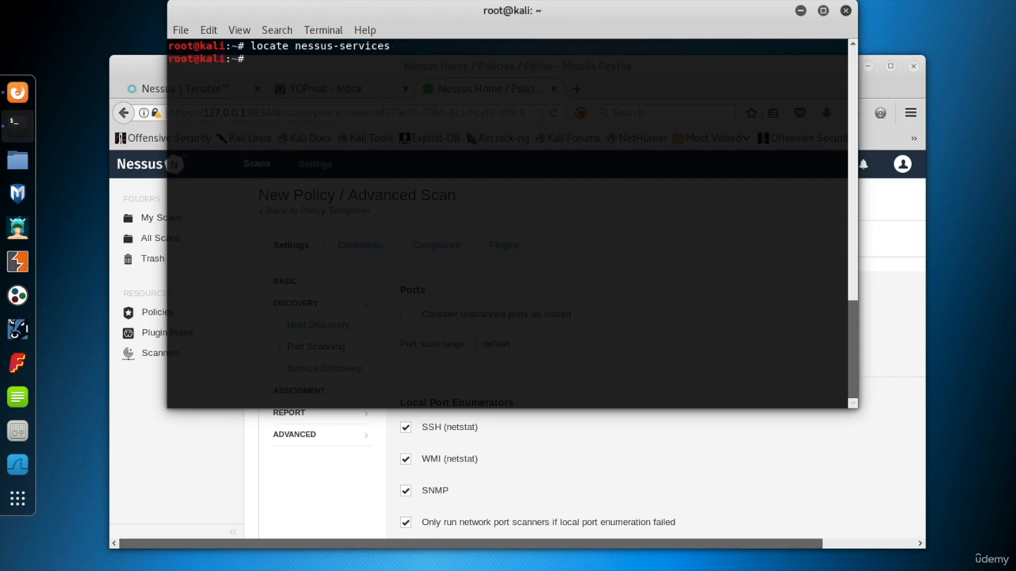
Search the whole file system with find / -name "nessus-services" and stop the search once the path is listed.
{"action": "type", "text": "find"}
{"action": "type", "text": " / "}
{"action": "type", "text": "-name \""}
{"action": "type", "text": "nessus-"}
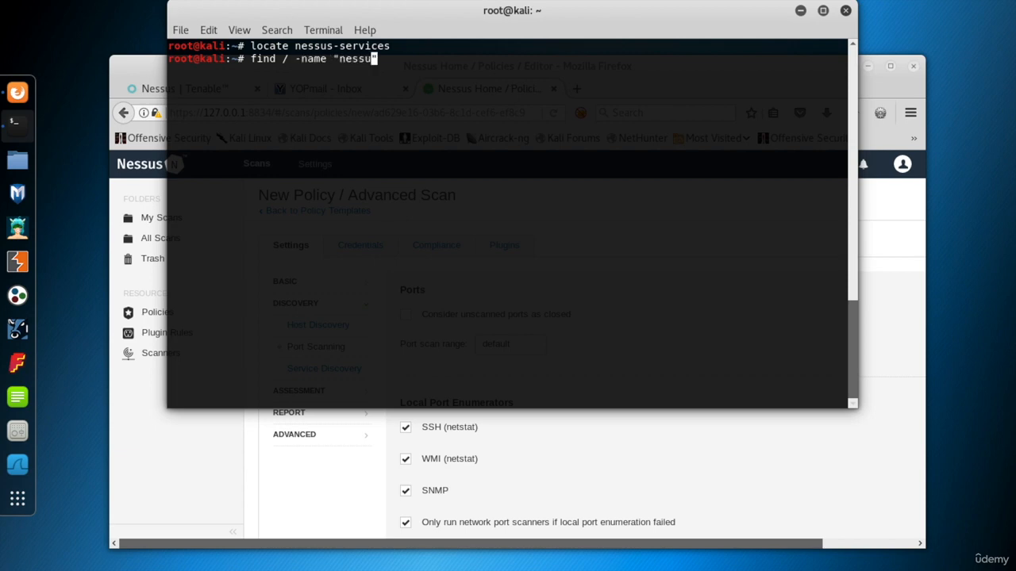
{"action": "type", "text": "services\""}
{"action": "key", "text": "Return"}
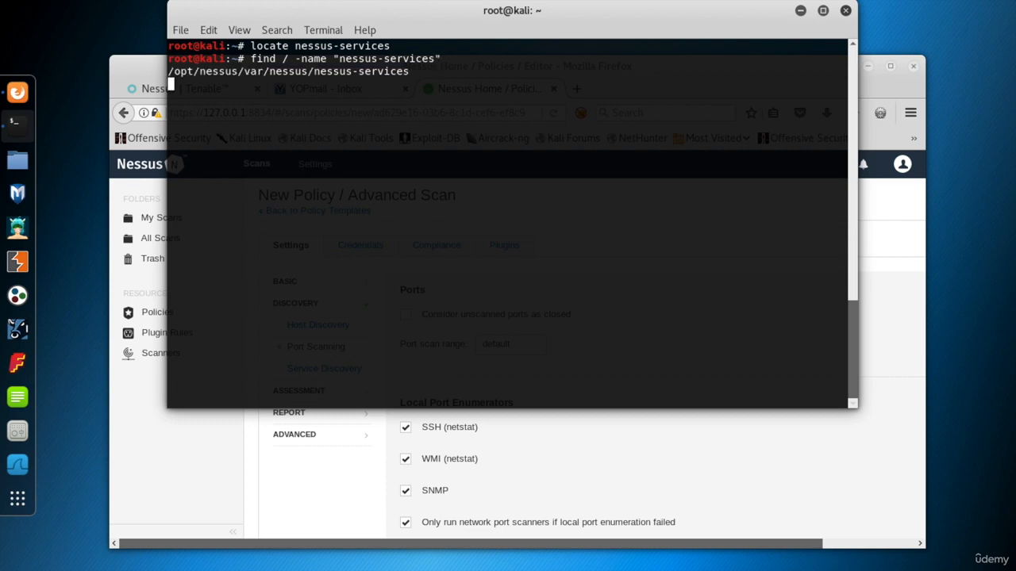
{"action": "key", "text": "ctrl+c"}
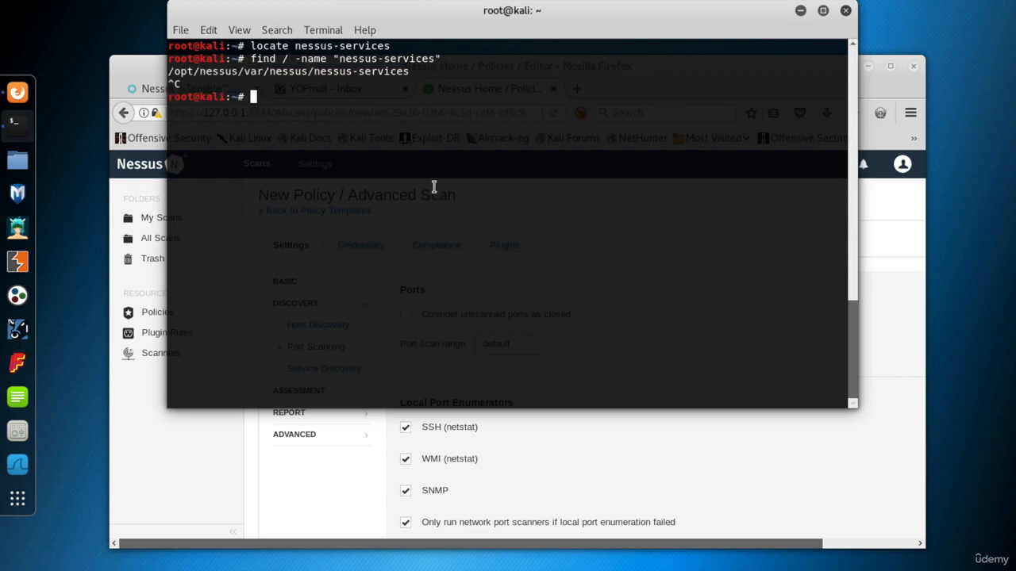
Open /opt/nessus/var/nessus/nessus-services in less, read through the first service and port entries, and quit the viewer.
{"action": "type", "text": "less"}
{"action": "left_click_drag", "start_coordinate": [167, 72], "coordinate": [410, 72]}
{"action": "middle_click", "coordinate": [410, 71]}
{"action": "key", "text": "Return"}
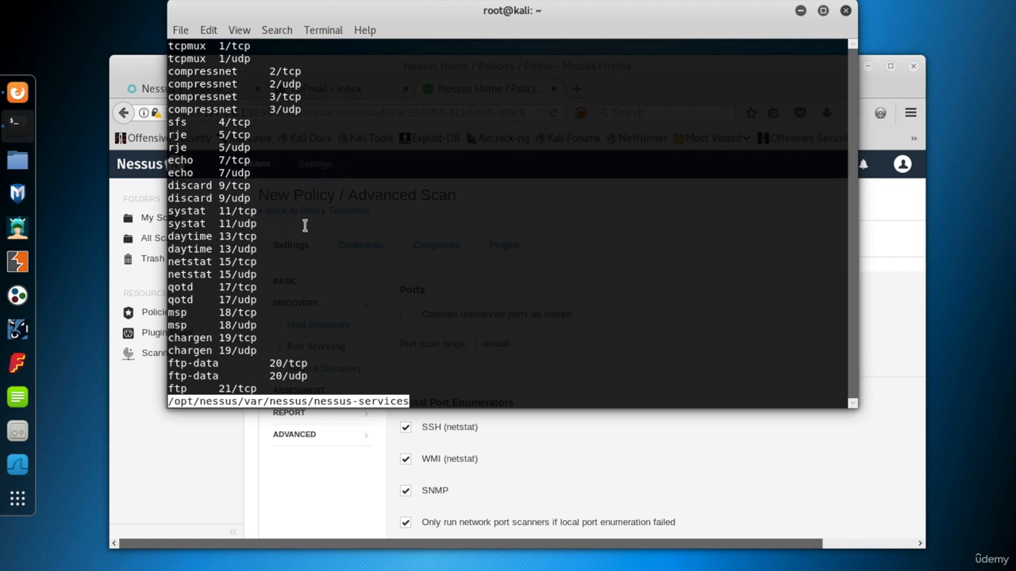
{"action": "key", "text": "Down"}
{"action": "key", "text": "Down"}
{"action": "key", "text": "Down"}
{"action": "key", "text": "Down"}
{"action": "key", "text": "Down"}
{"action": "key", "text": "Down"}
{"action": "key", "text": "Down"}
{"action": "key", "text": "Down"}
{"action": "key", "text": "Down"}
{"action": "key", "text": "Down"}
{"action": "key", "text": "Down"}
{"action": "key", "text": "Down"}
{"action": "key", "text": "Down"}
{"action": "key", "text": "Down"}
{"action": "key", "text": "Down"}
{"action": "key", "text": "Down"}
{"action": "key", "text": "Down"}
{"action": "key", "text": "Down"}
{"action": "key", "text": "Down"}
{"action": "key", "text": "Down"}
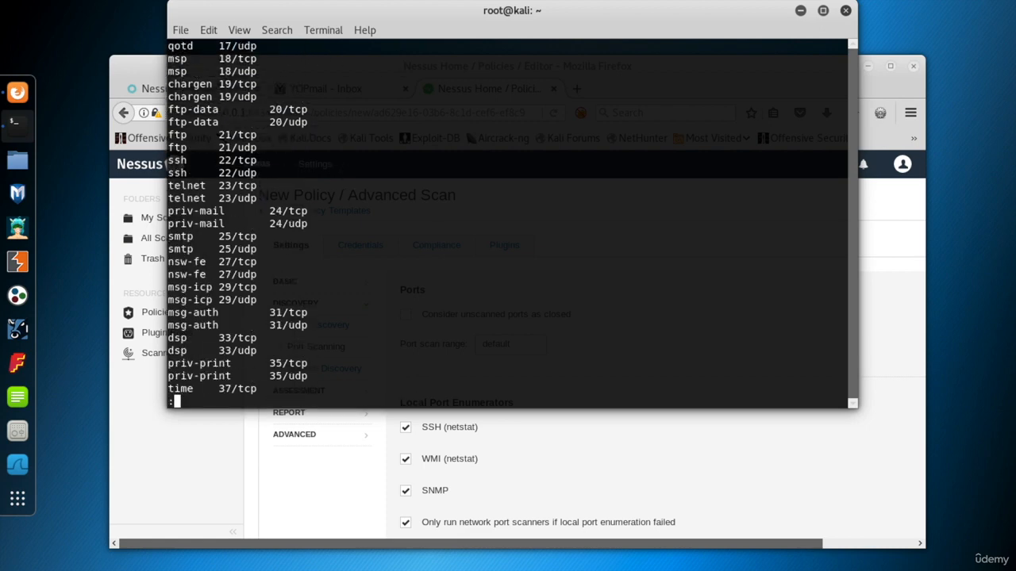
{"action": "key", "text": "Down"}
{"action": "key", "text": "Down"}
{"action": "key", "text": "Down"}
{"action": "key", "text": "q"}
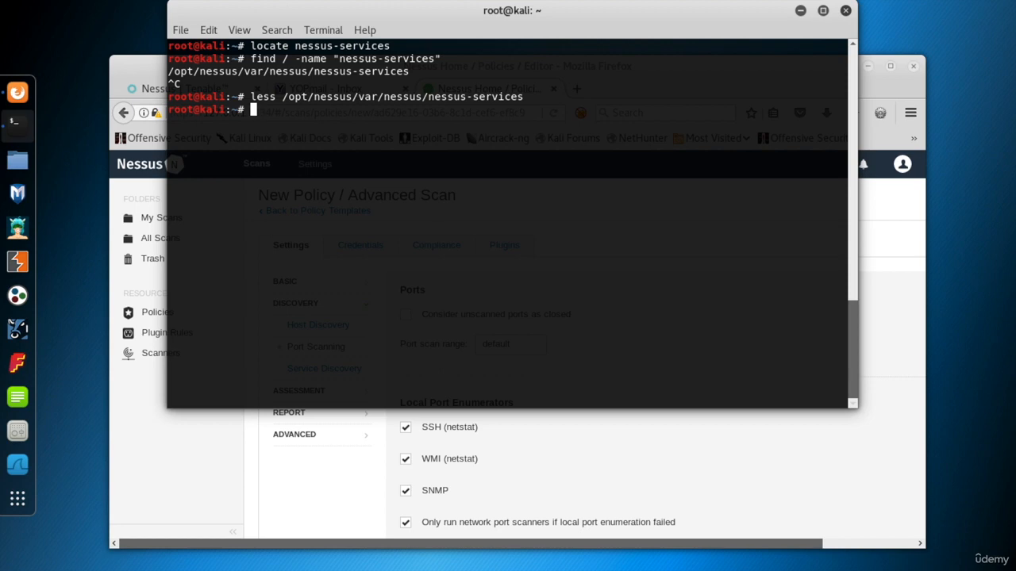
Count the entries in /opt/nessus/var/nessus/nessus-services by piping cat into wc.
{"action": "type", "text": "cat"}
{"action": "key", "text": "ctrl+shift+v"}
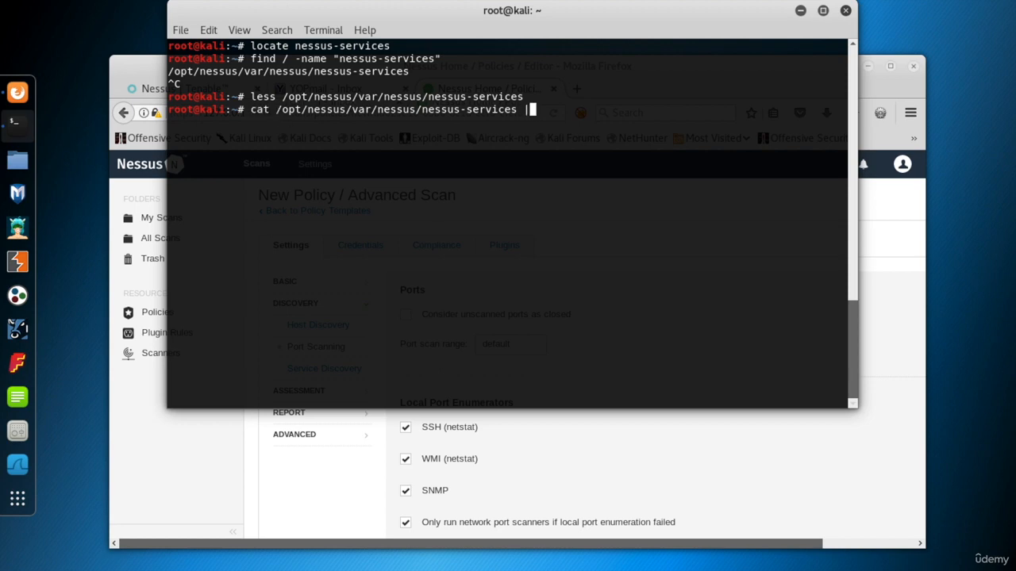
{"action": "type", "text": "|wc"}
{"action": "key", "text": "Return"}
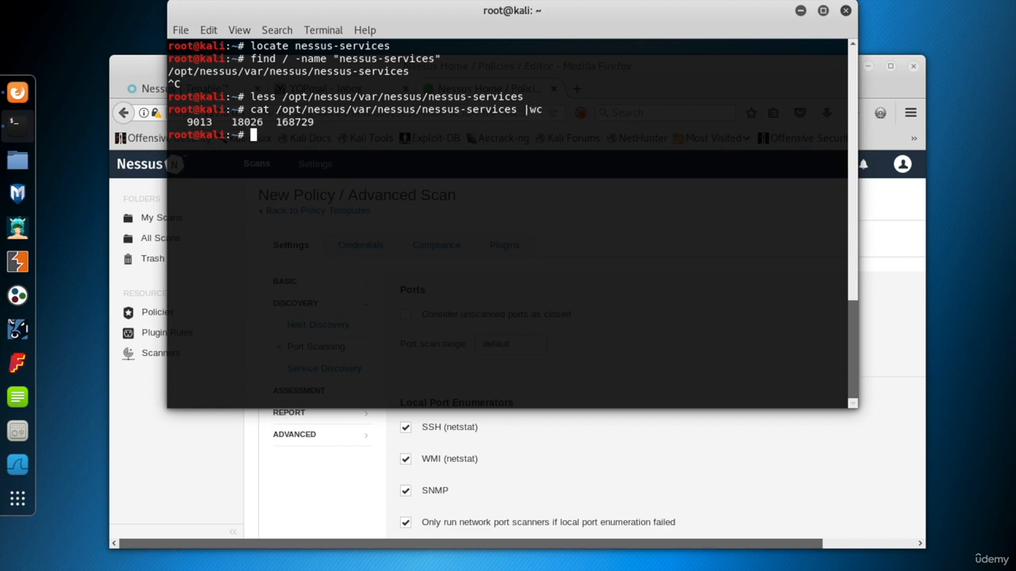
{"action": "double_click", "coordinate": [196, 121]}
{"action": "left_click", "coordinate": [268, 134]}
Switch back to the Nessus policy in Firefox and set the port scan range to 1-65535.
{"action": "left_click", "coordinate": [530, 343]}
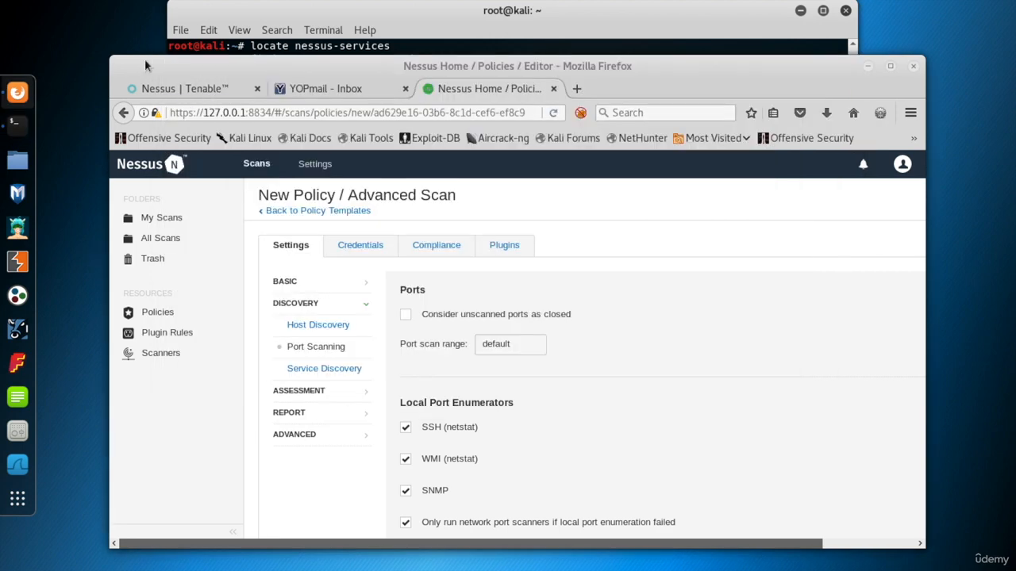
{"action": "double_click", "coordinate": [530, 343]}
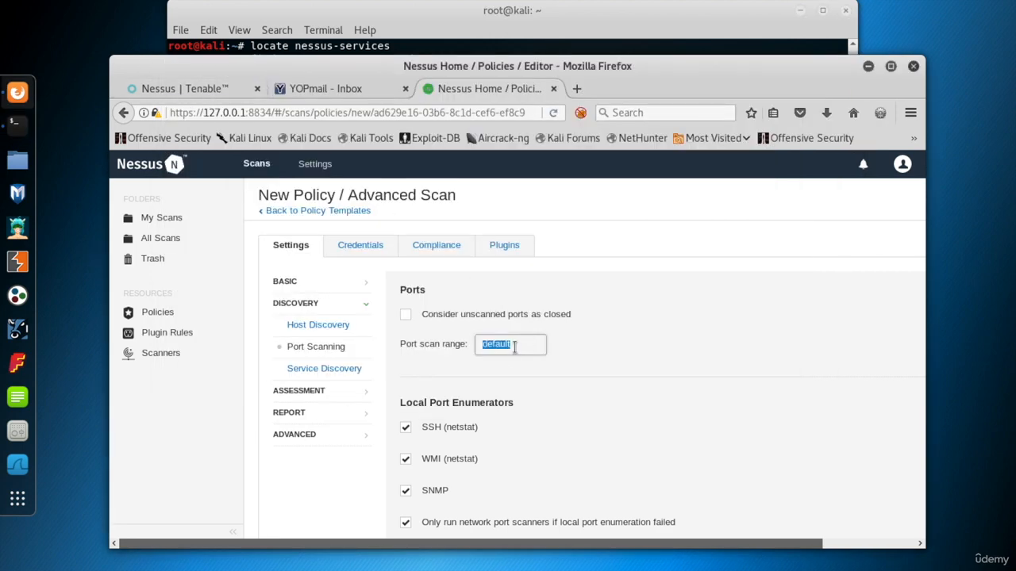
{"action": "type", "text": "1-65535"}
{"action": "scroll", "coordinate": [629, 368], "scroll_direction": "down", "scroll_amount": 2}
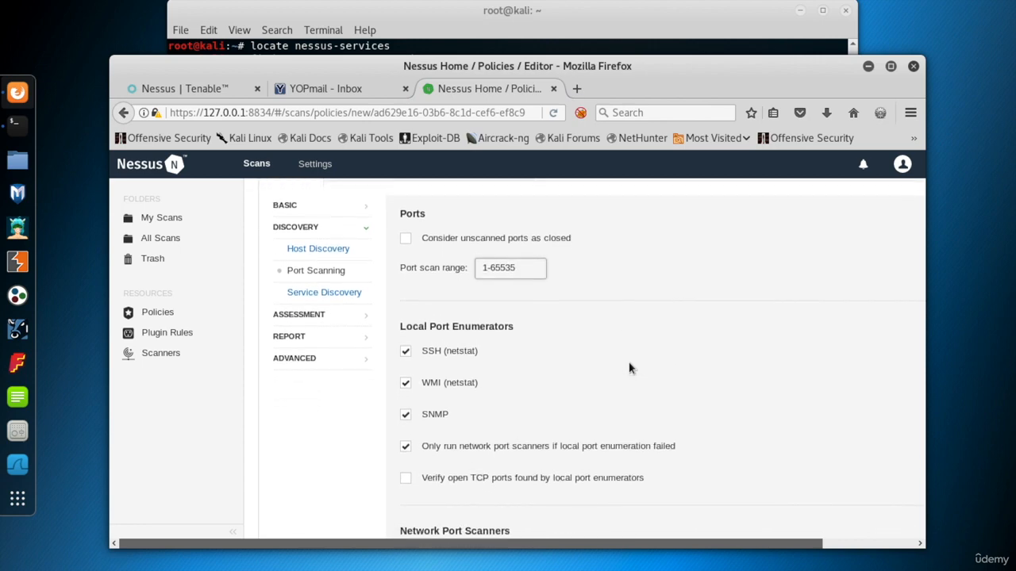
{"action": "scroll", "coordinate": [453, 373], "scroll_direction": "up", "scroll_amount": 1}
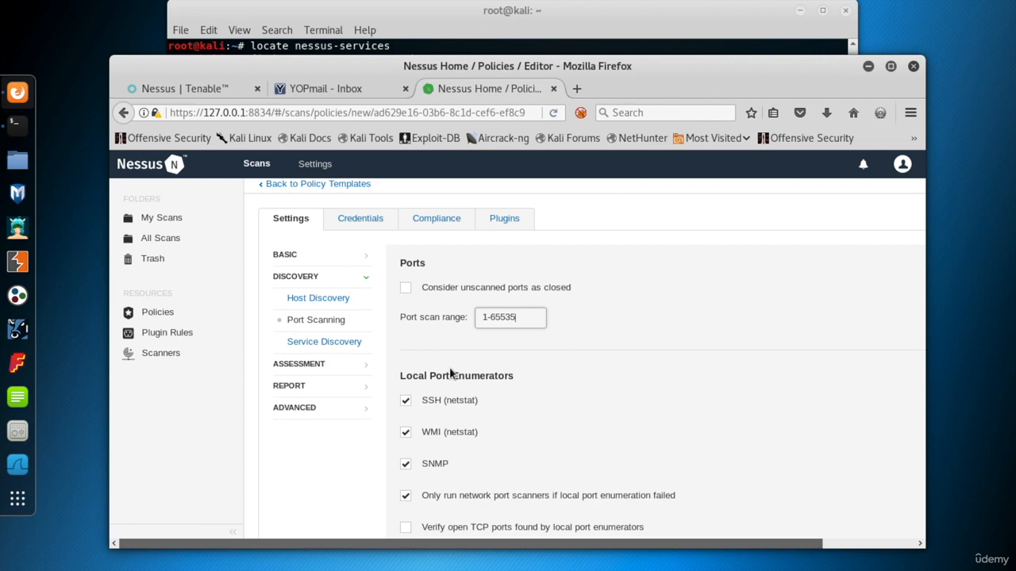
Add an SSH host credential to view its authentication options in the maximized browser window, and remove it again.
{"action": "scroll", "coordinate": [428, 333], "scroll_direction": "up", "scroll_amount": 1}
{"action": "left_click", "coordinate": [360, 244]}
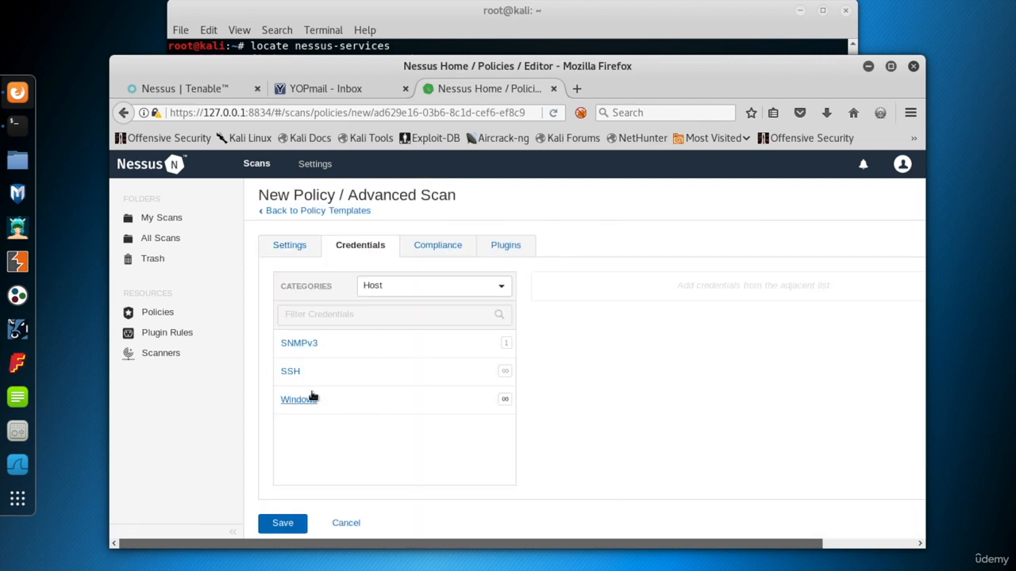
{"action": "left_click", "coordinate": [300, 378]}
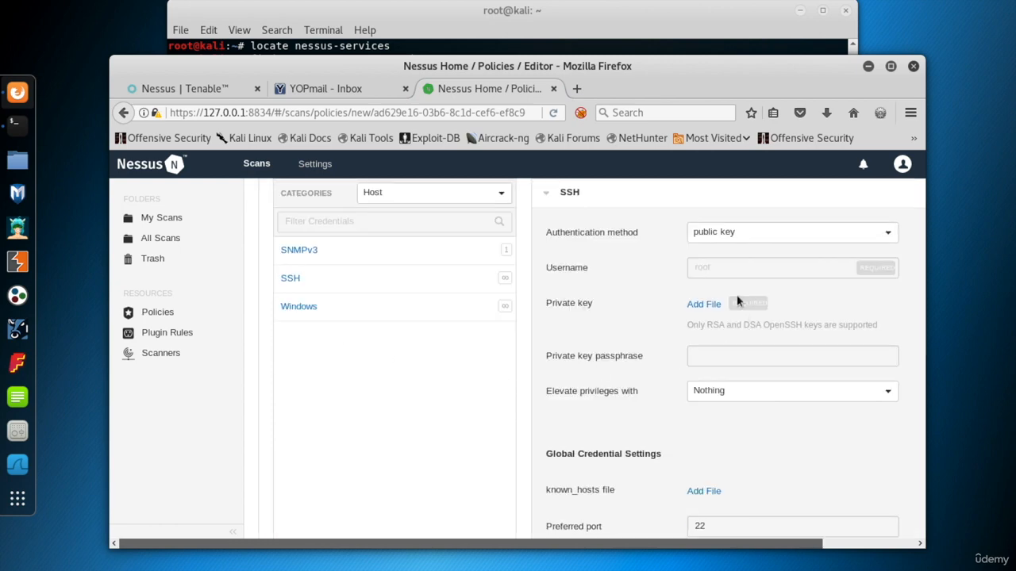
{"action": "scroll", "coordinate": [706, 287], "scroll_direction": "up", "scroll_amount": 1}
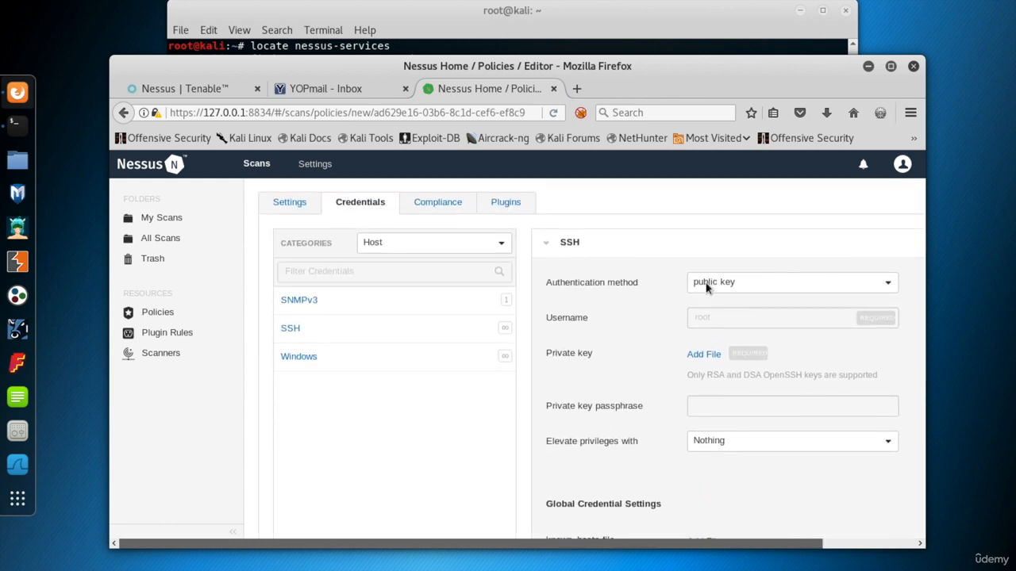
{"action": "double_click", "coordinate": [827, 67]}
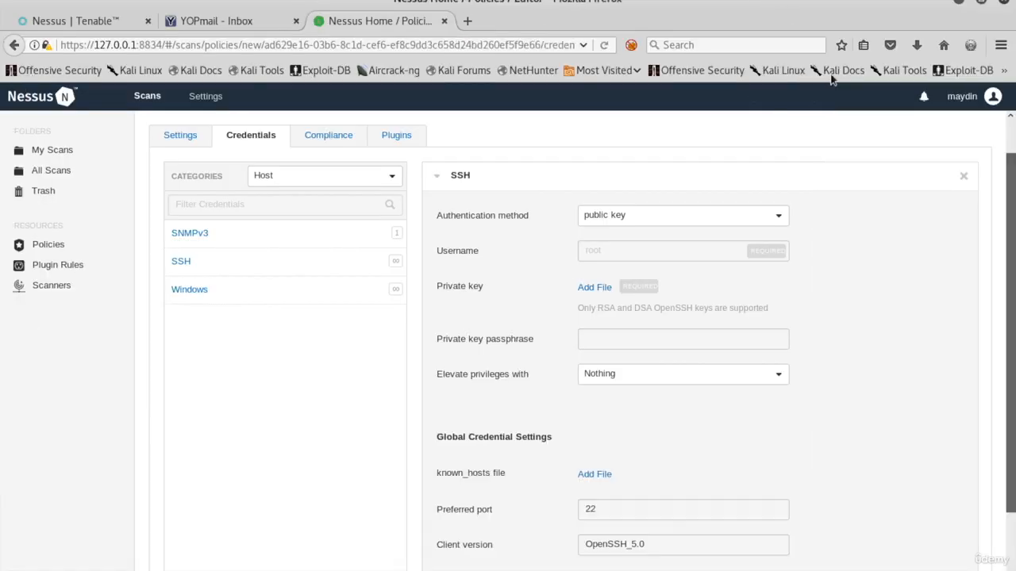
{"action": "left_click", "coordinate": [961, 178]}
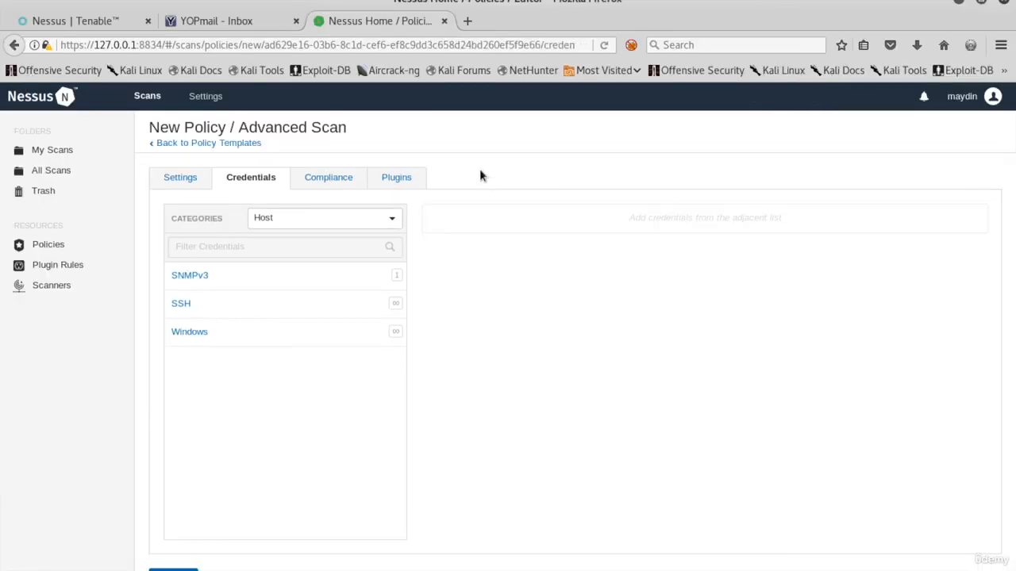
Return to the policy's port scanning settings and review the network port scanner options.
{"action": "left_click", "coordinate": [176, 181]}
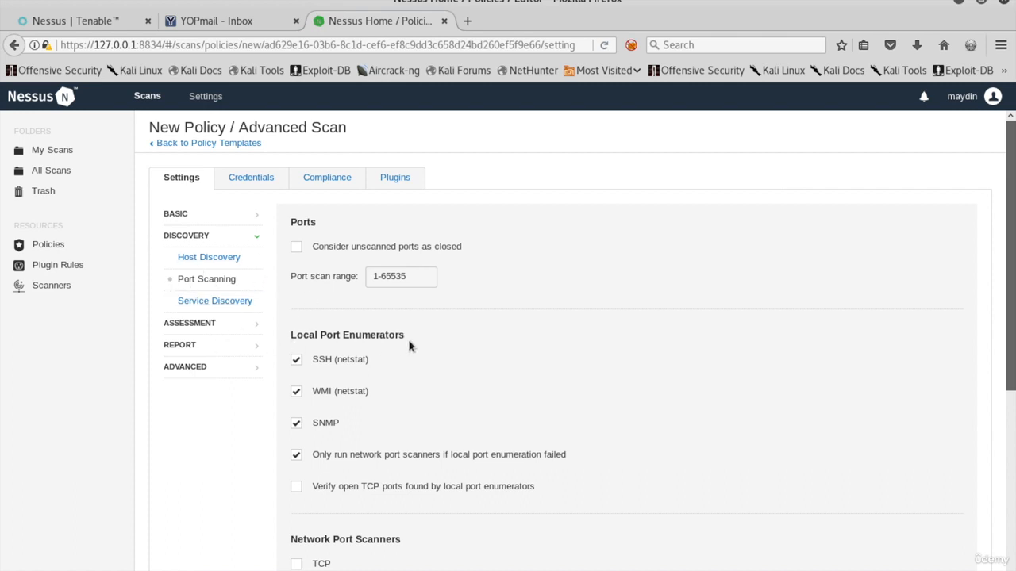
{"action": "scroll", "coordinate": [408, 344], "scroll_direction": "down", "scroll_amount": 3}
{"action": "scroll", "coordinate": [410, 345], "scroll_direction": "down", "scroll_amount": 5}
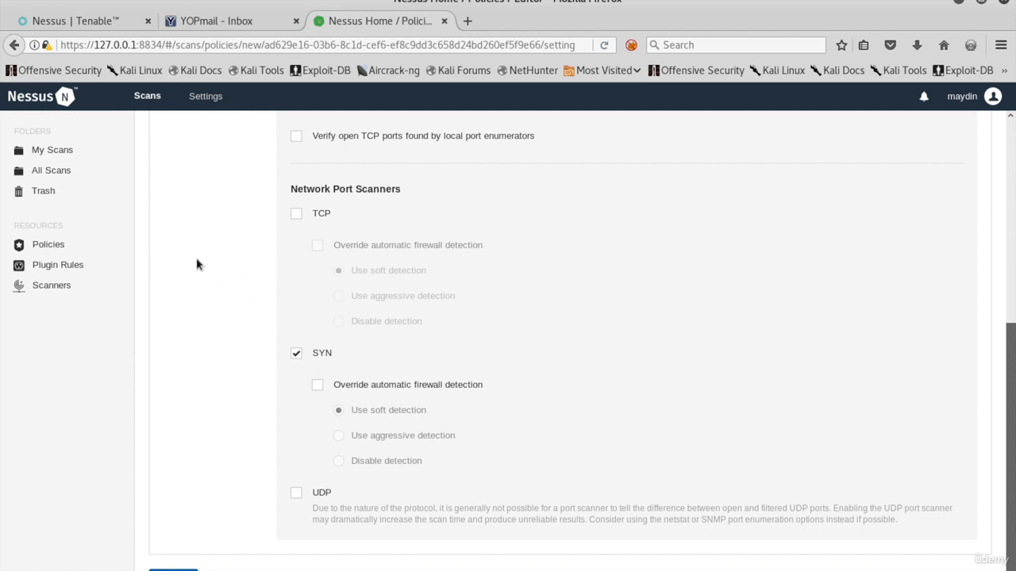
Enable scanning IP addresses in a random order in the policy's advanced general settings.
{"action": "scroll", "coordinate": [195, 258], "scroll_direction": "up", "scroll_amount": 6}
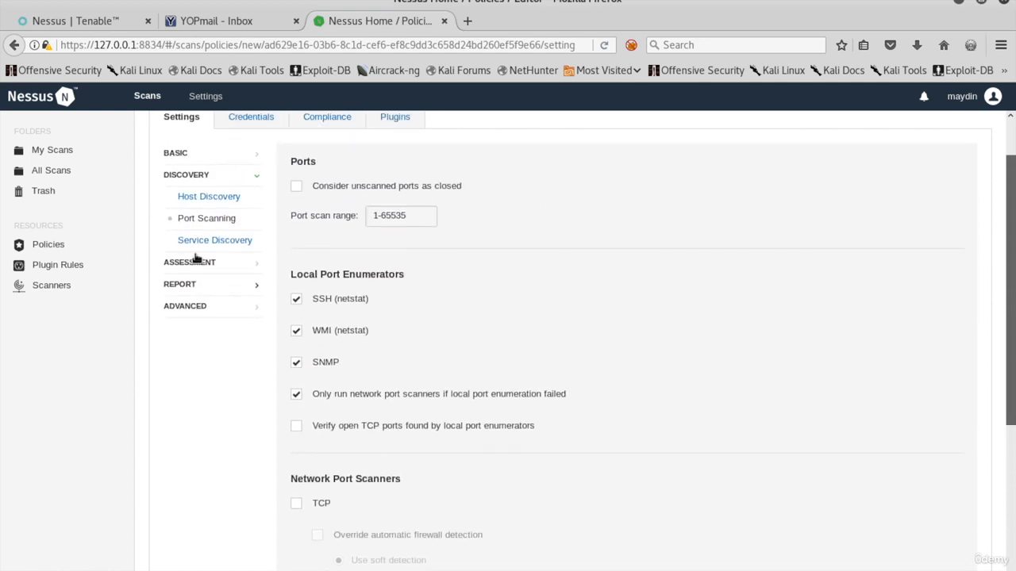
{"action": "scroll", "coordinate": [195, 258], "scroll_direction": "up", "scroll_amount": 2}
{"action": "left_click", "coordinate": [189, 366]}
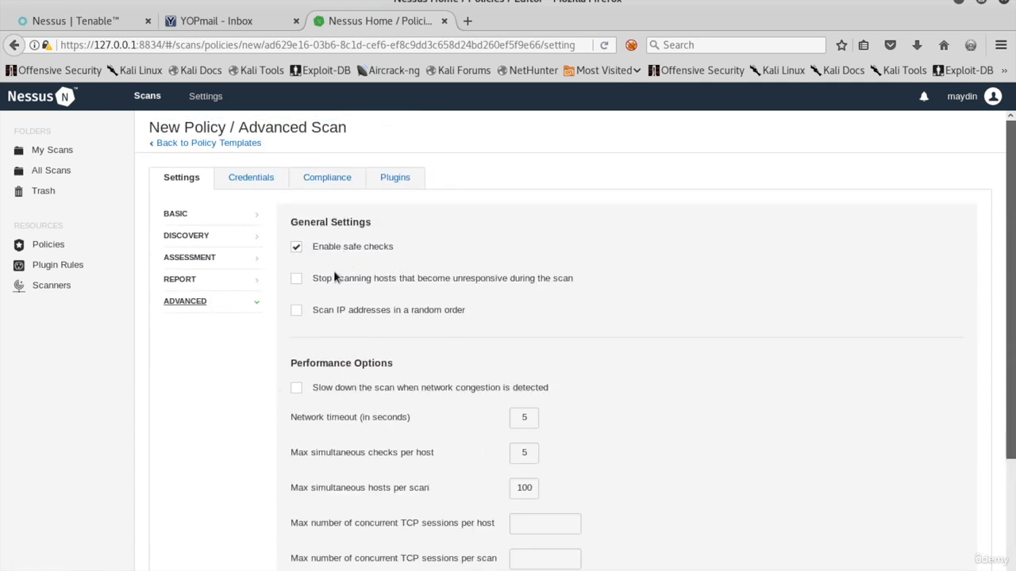
{"action": "left_click", "coordinate": [297, 310]}
Set the performance limits to 30 simultaneous hosts per scan, 800 concurrent TCP sessions per host and 2000 per scan.
{"action": "scroll", "coordinate": [454, 322], "scroll_direction": "down", "scroll_amount": 1}
{"action": "scroll", "coordinate": [453, 322], "scroll_direction": "down", "scroll_amount": 1}
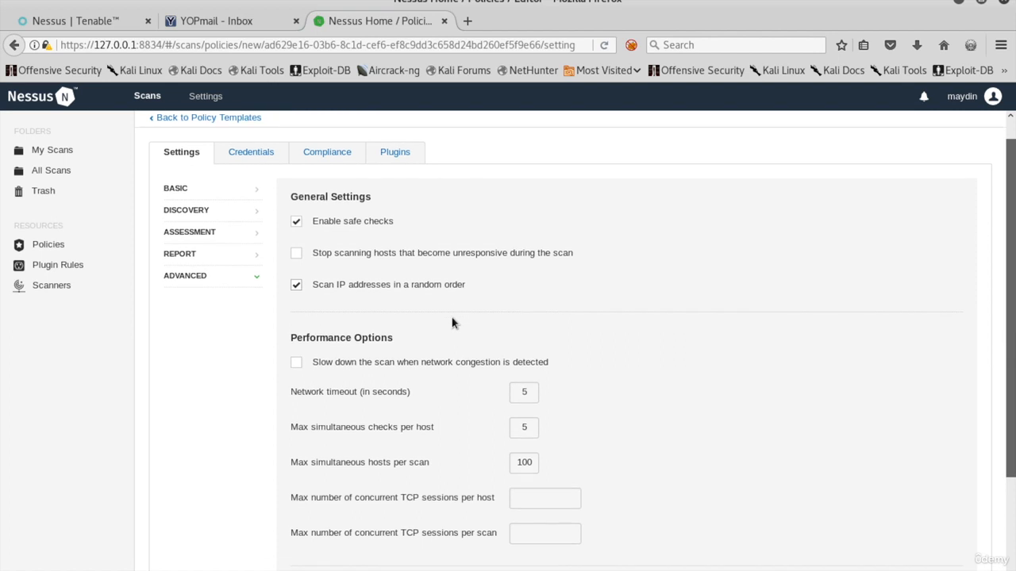
{"action": "scroll", "coordinate": [454, 322], "scroll_direction": "down", "scroll_amount": 1}
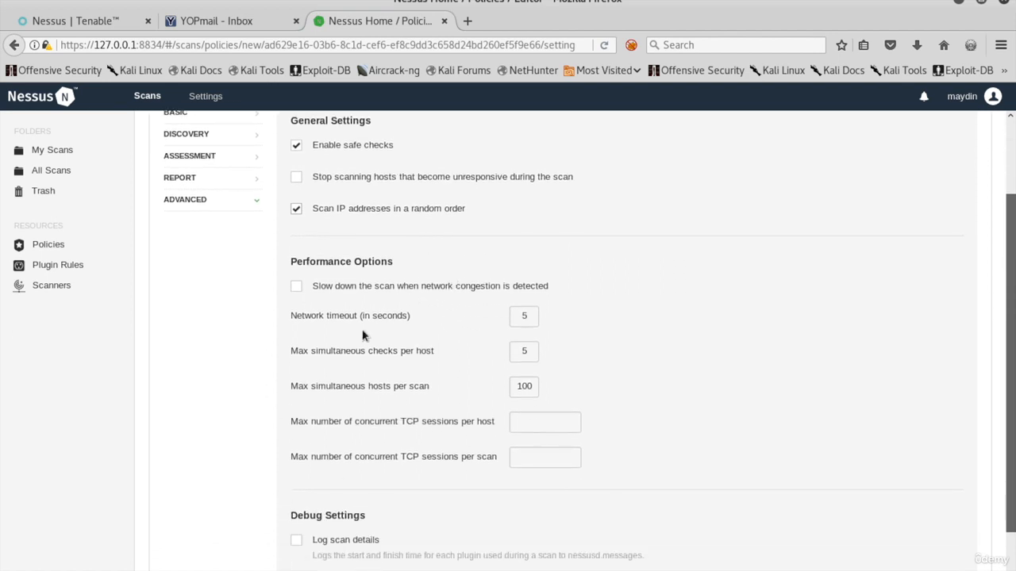
{"action": "double_click", "coordinate": [524, 387]}
{"action": "type", "text": "30"}
{"action": "key", "text": "Tab"}
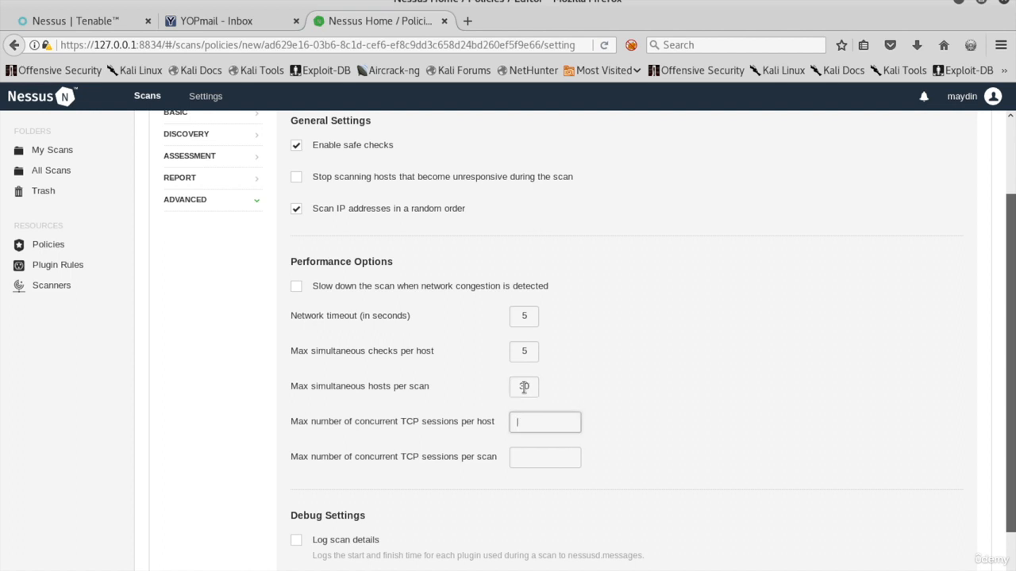
{"action": "type", "text": "800"}
{"action": "key", "text": "Tab"}
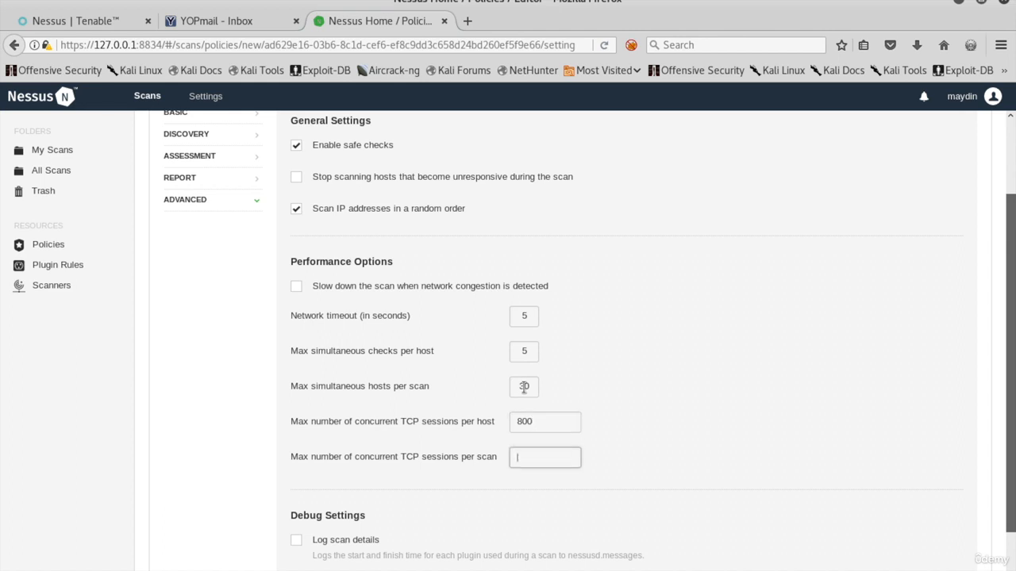
{"action": "type", "text": "2000"}
{"action": "key", "text": "Tab"}
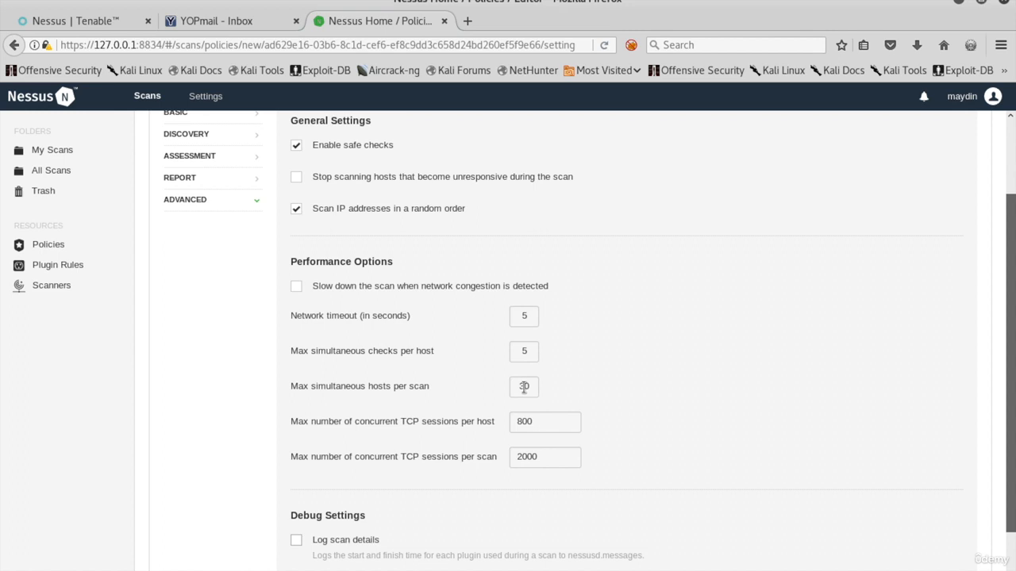
Look through the policy's plugin families and disable the Arugizer Backdoor Detection plugin in the Backdoors family.
{"action": "scroll", "coordinate": [524, 387], "scroll_direction": "up", "scroll_amount": 3}
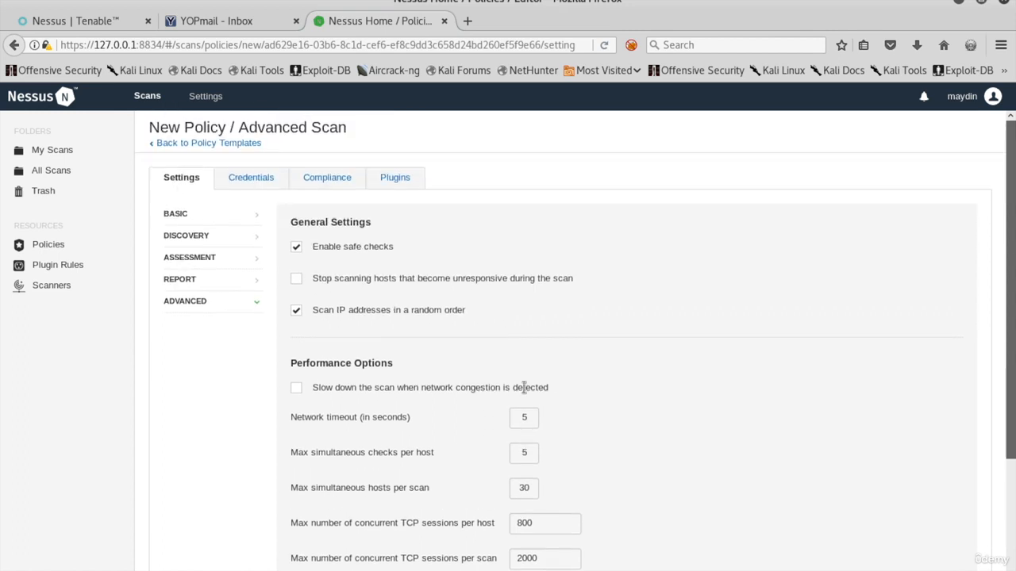
{"action": "left_click", "coordinate": [393, 181]}
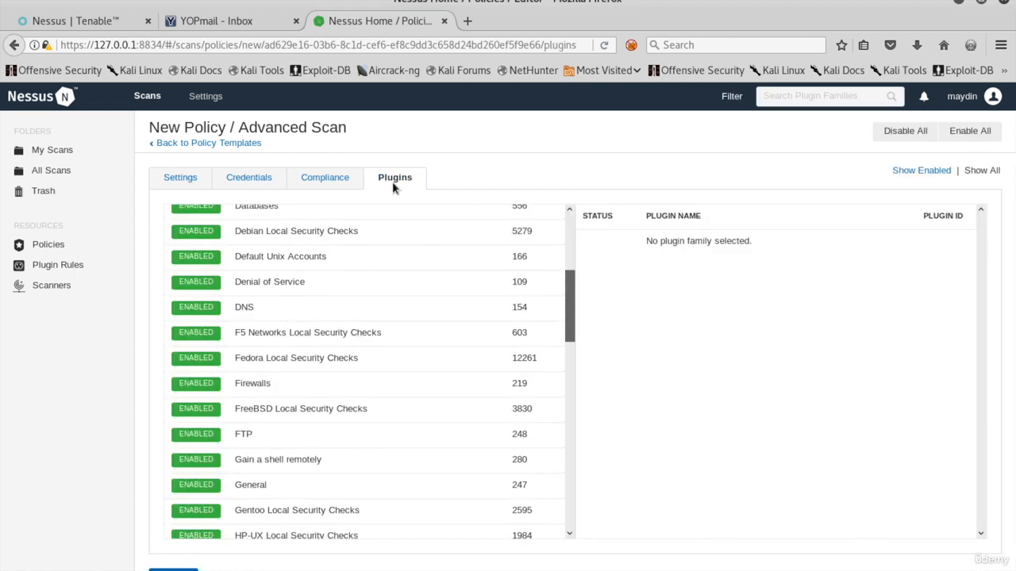
{"action": "left_click_drag", "start_coordinate": [569, 315], "coordinate": [567, 215]}
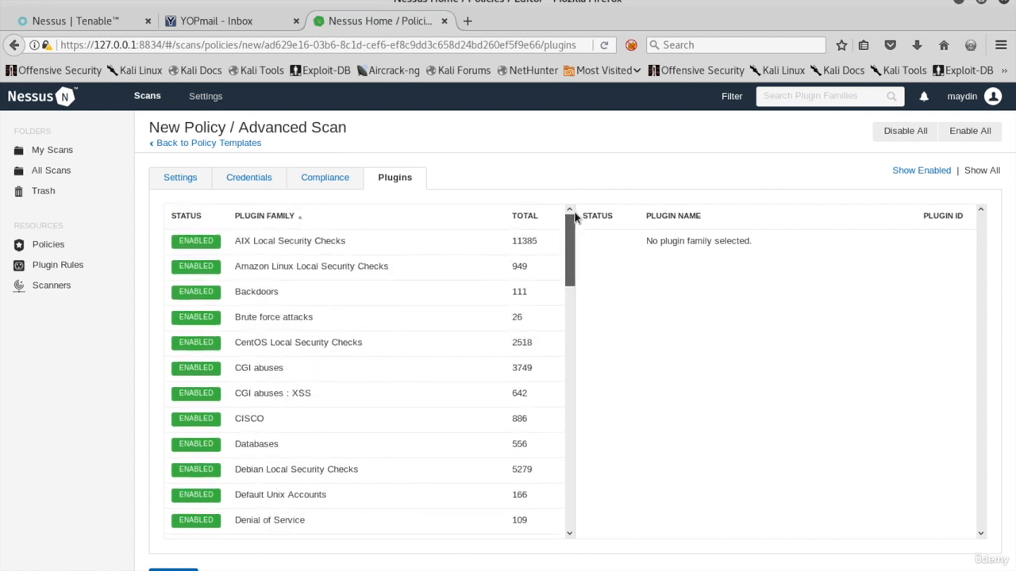
{"action": "scroll", "coordinate": [337, 290], "scroll_direction": "down", "scroll_amount": 3}
{"action": "scroll", "coordinate": [338, 289], "scroll_direction": "down", "scroll_amount": 5}
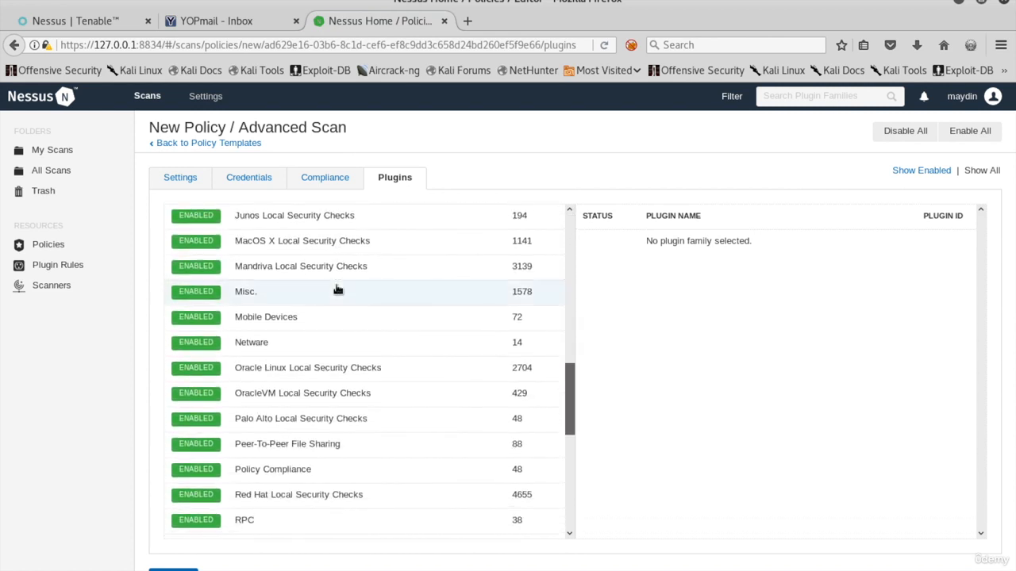
{"action": "scroll", "coordinate": [337, 290], "scroll_direction": "up", "scroll_amount": 6}
{"action": "scroll", "coordinate": [337, 290], "scroll_direction": "up", "scroll_amount": 3}
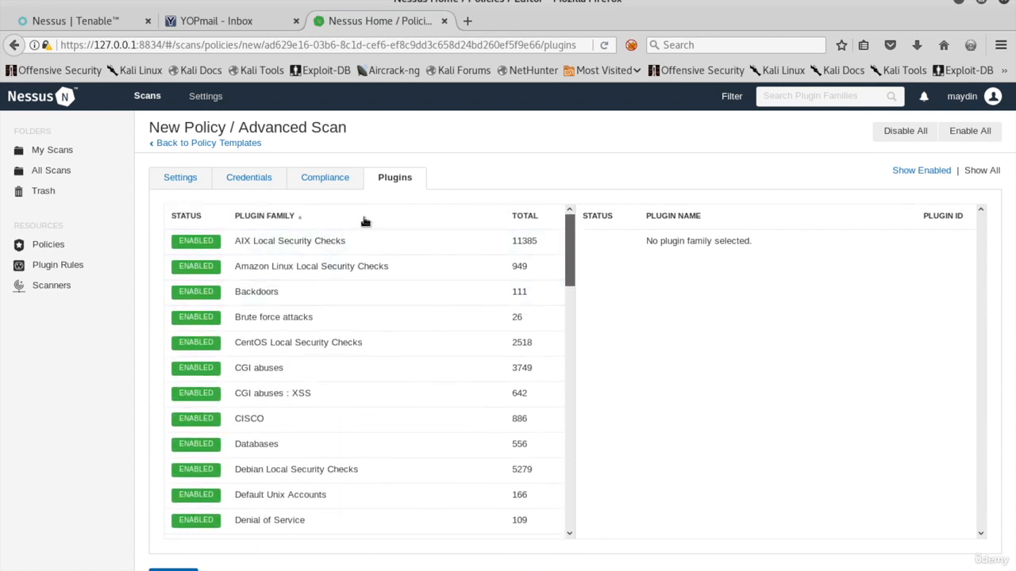
{"action": "left_click", "coordinate": [316, 299]}
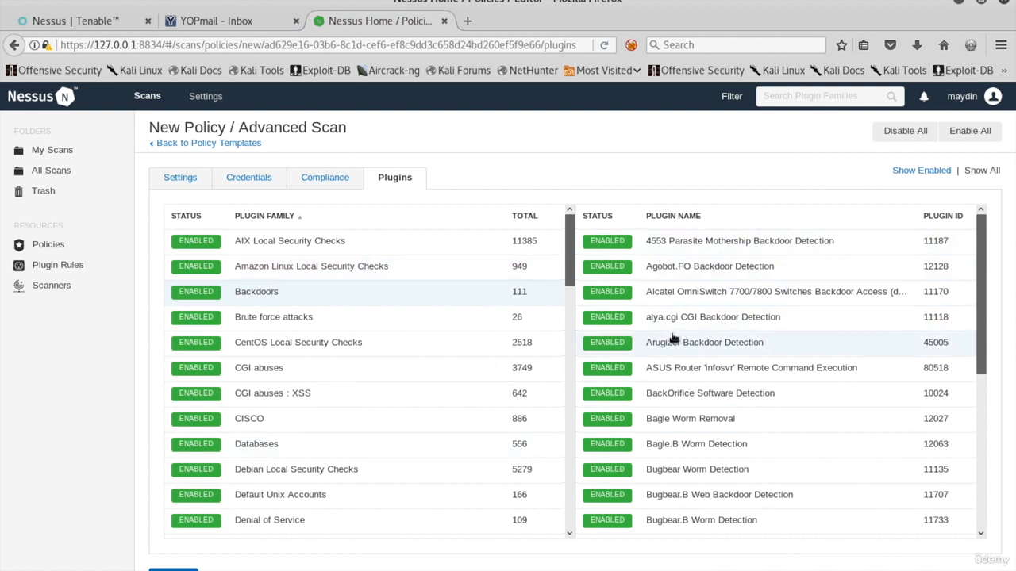
{"action": "left_click", "coordinate": [608, 344]}
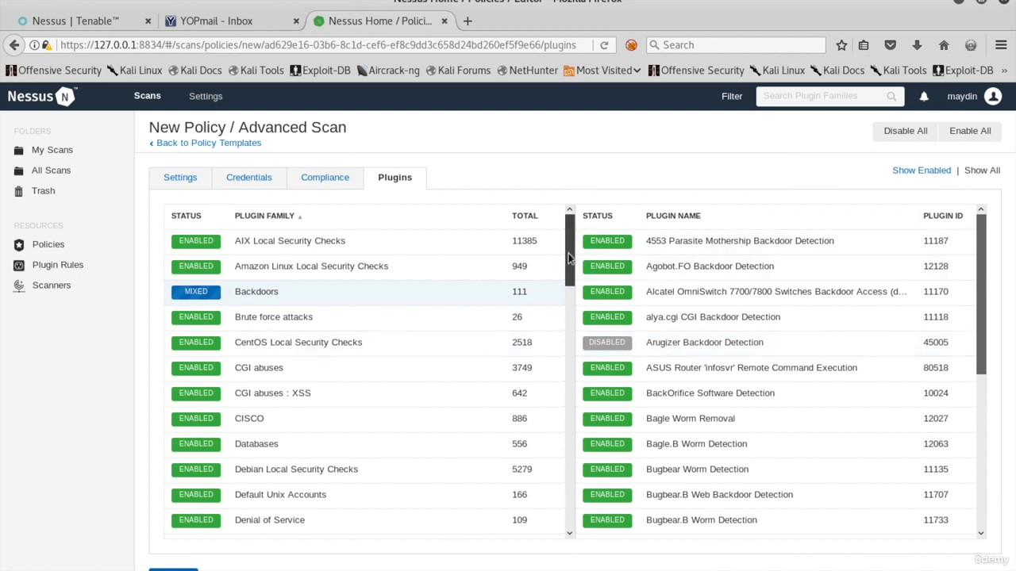
Disable the entire Denial of Service plugin family and save the policy.
{"action": "scroll", "coordinate": [304, 322], "scroll_direction": "down", "scroll_amount": 3}
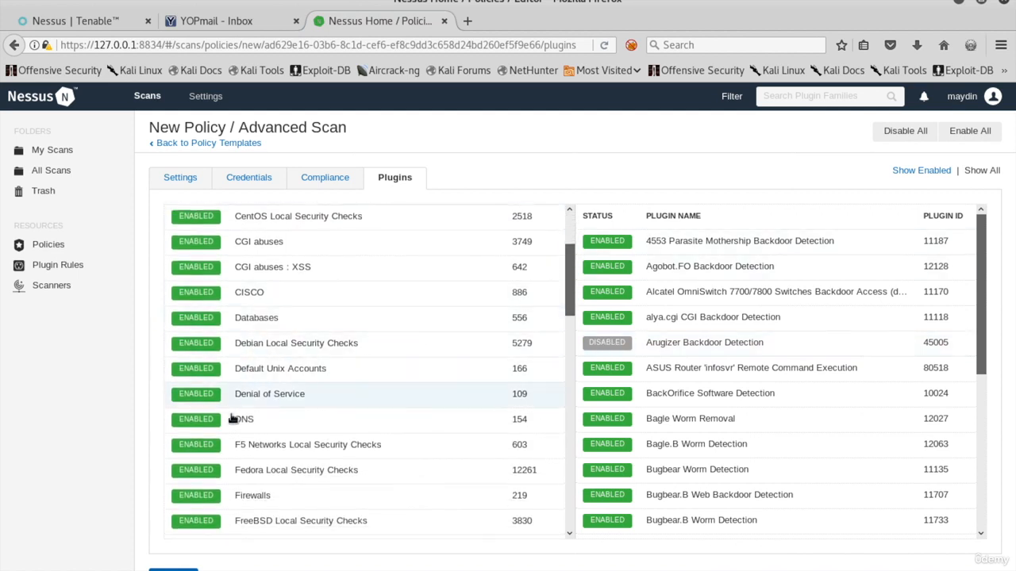
{"action": "left_click", "coordinate": [266, 399]}
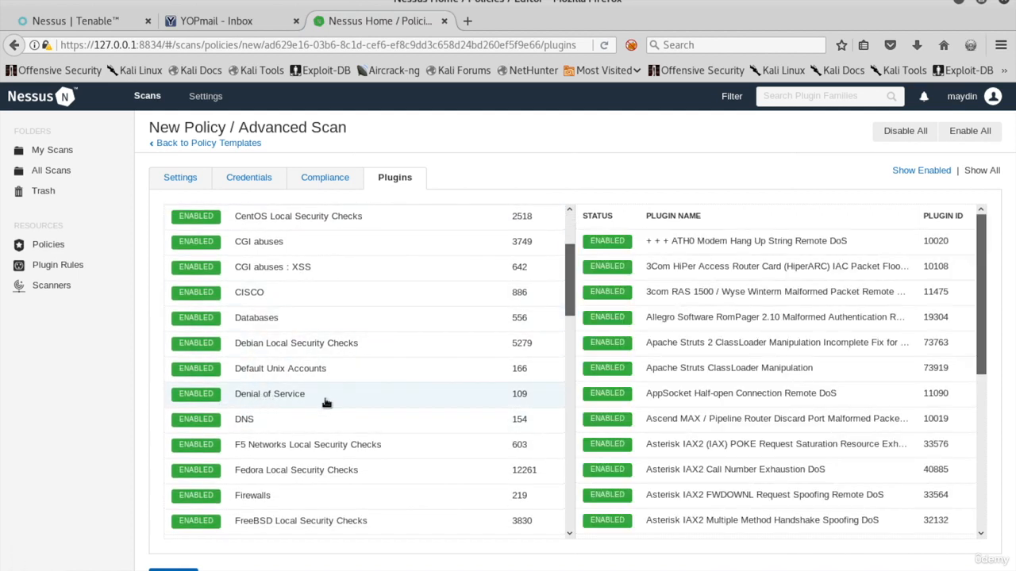
{"action": "left_click", "coordinate": [194, 394]}
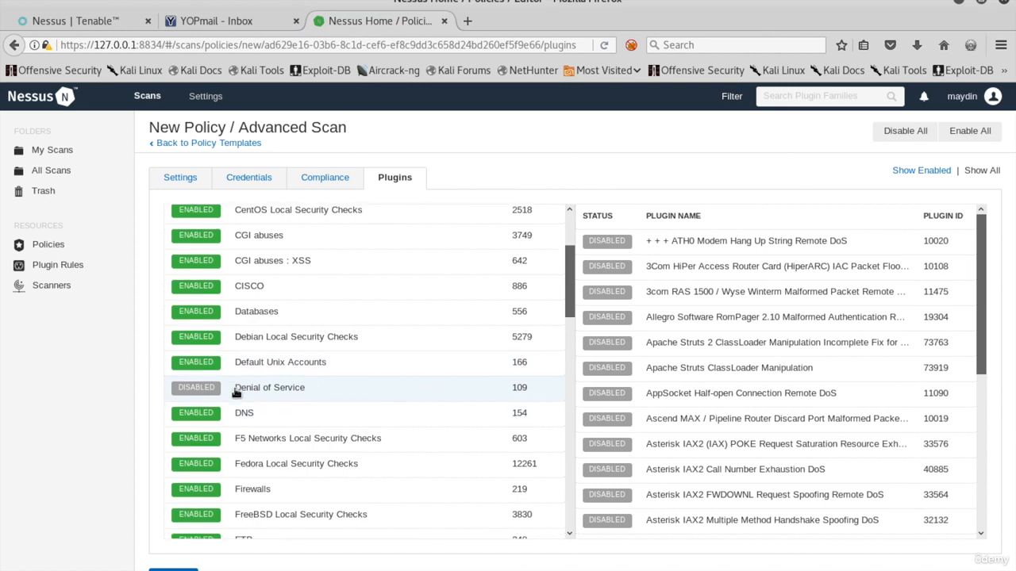
{"action": "scroll", "coordinate": [236, 393], "scroll_direction": "down", "scroll_amount": 2}
{"action": "left_click", "coordinate": [205, 548]}
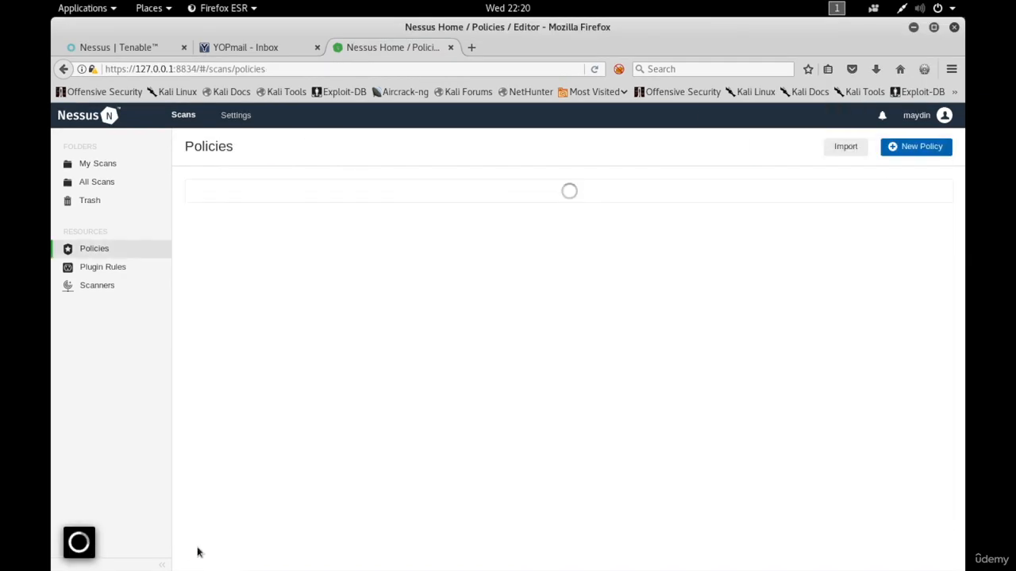